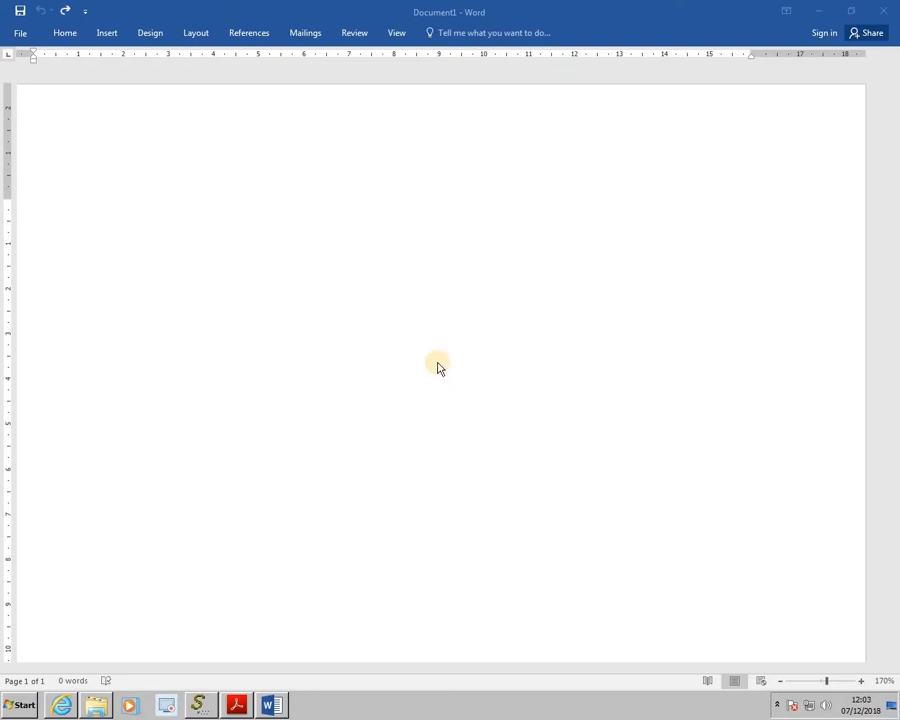
# Insert a 5x5 table into the blank document
pyautogui.click(107, 34)
pyautogui.click(93, 85)
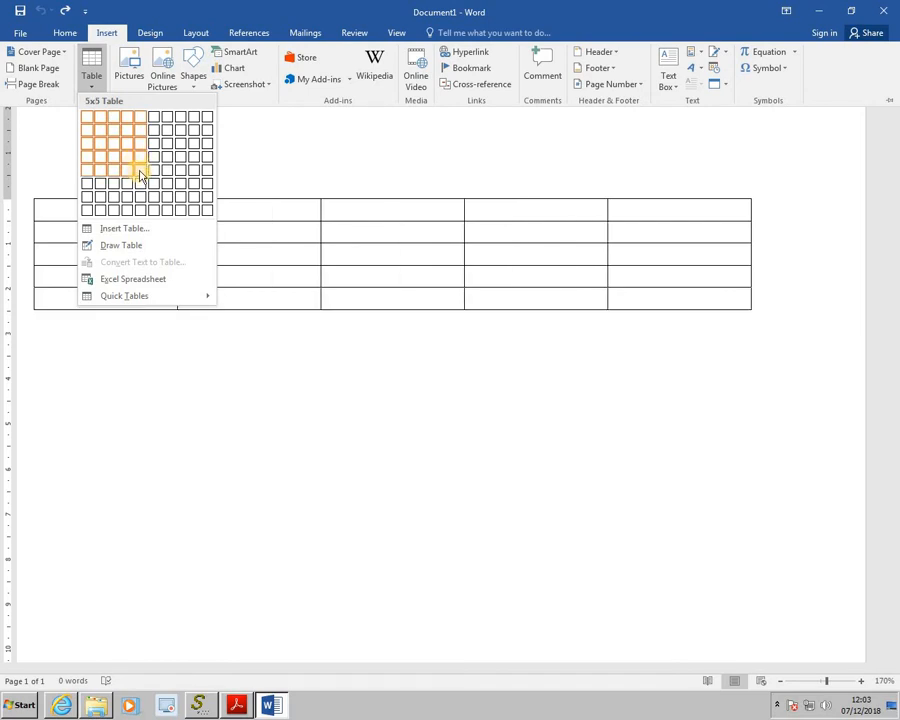
pyautogui.click(139, 173)
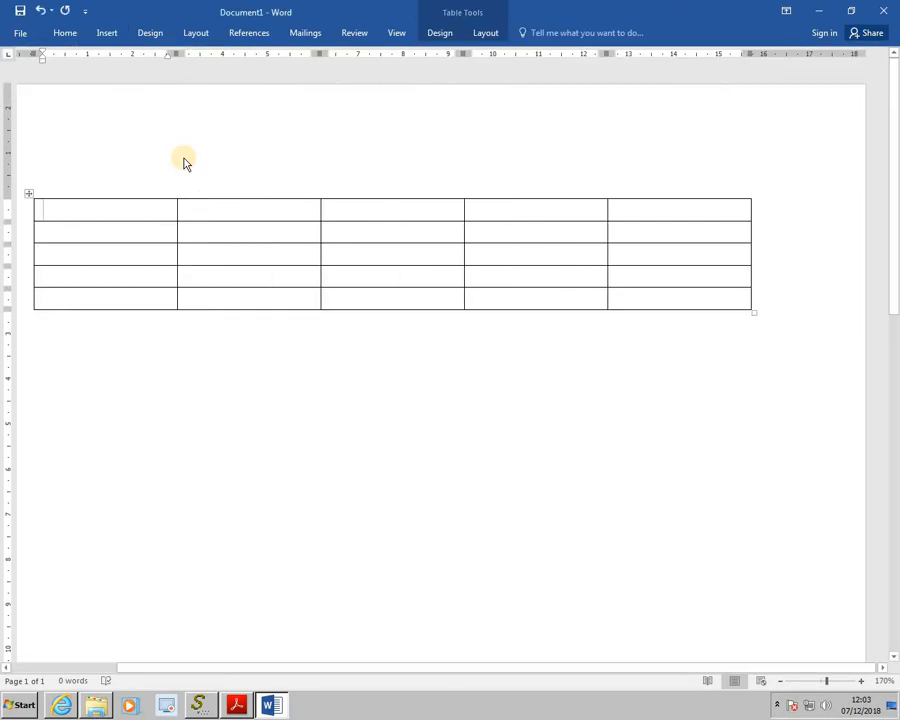
# Enter 45, 23, 16 and 58 into the first four cells of the first column
pyautogui.click(71, 212)
pyautogui.write('45')
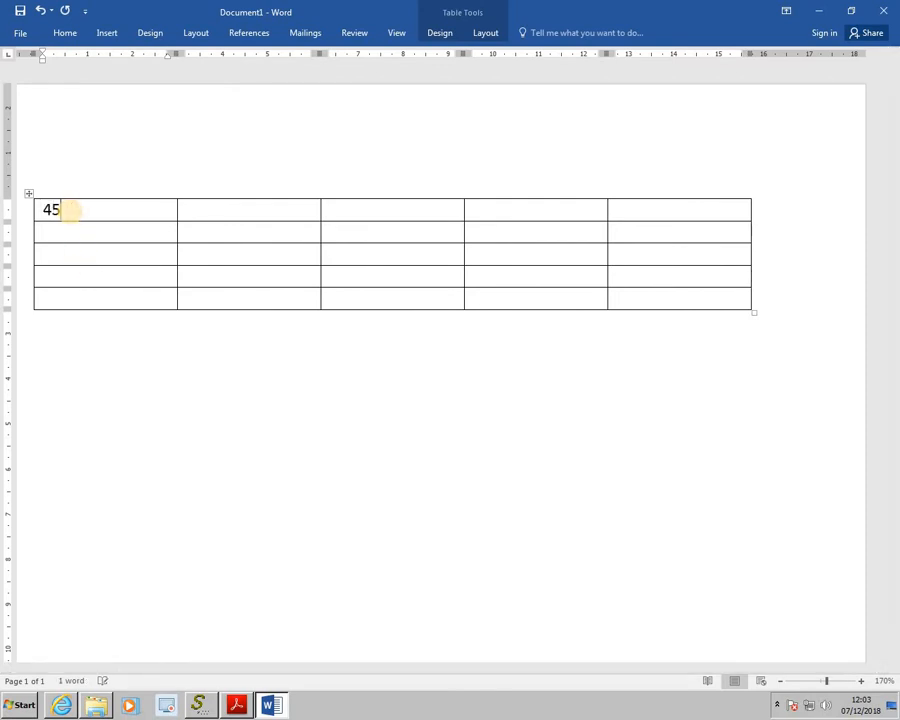
pyautogui.press('Down')
pyautogui.write('23')
pyautogui.press('Down')
pyautogui.write('16')
pyautogui.press('Down')
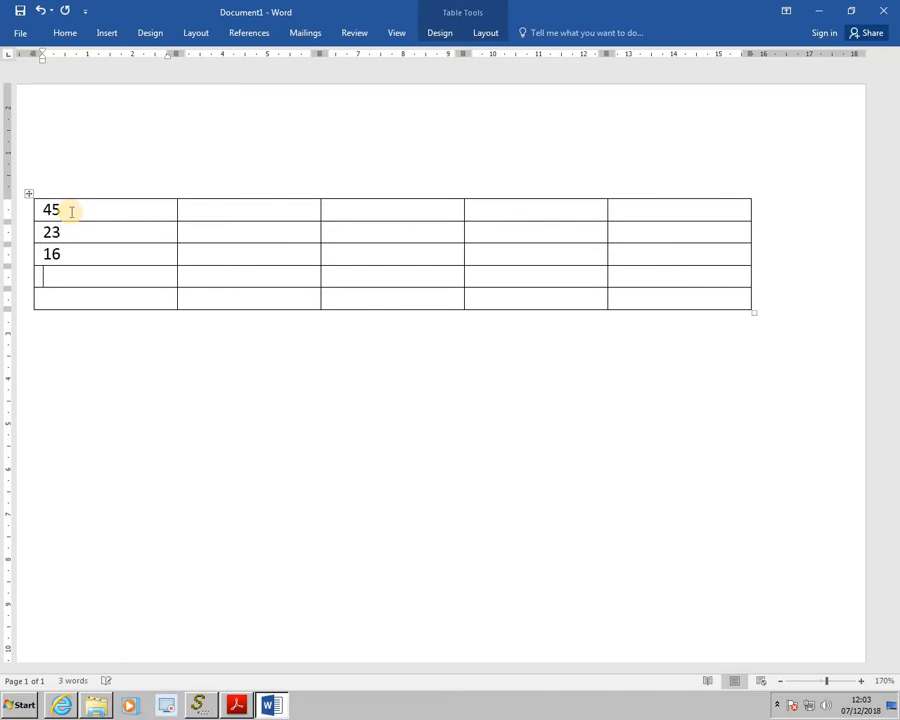
pyautogui.write('58')
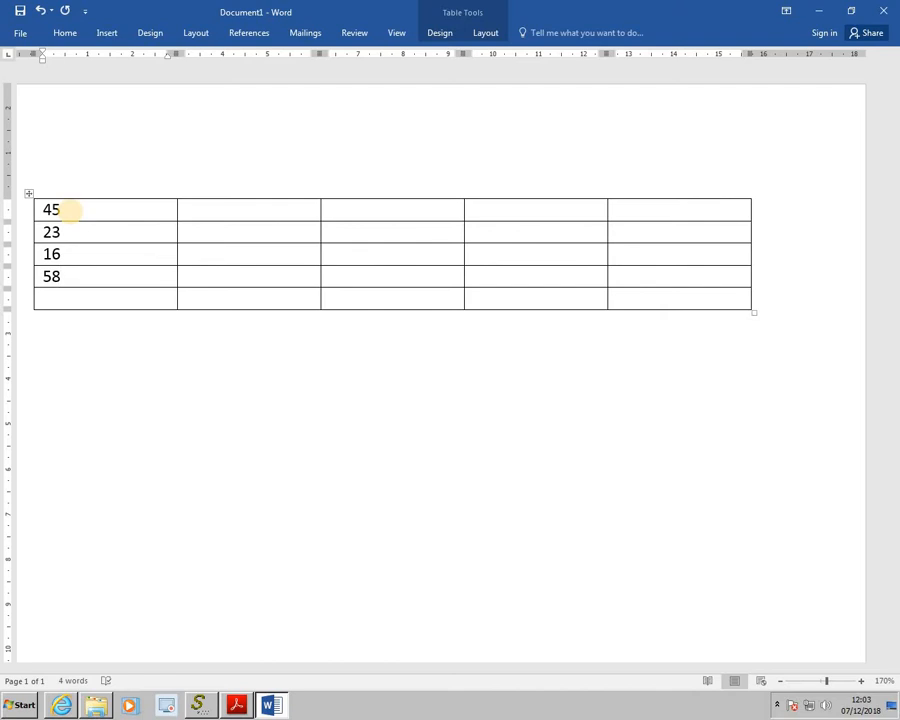
# Insert a =SUM(ABOVE) formula with number format 0.00 in the first column's bottom cell
pyautogui.click(63, 296)
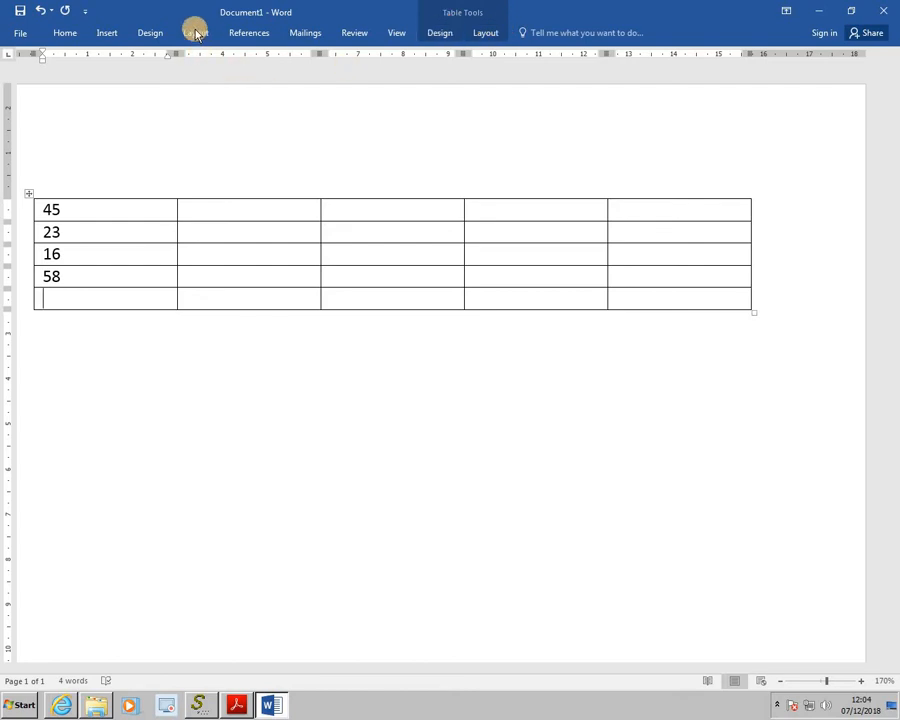
pyautogui.click(487, 38)
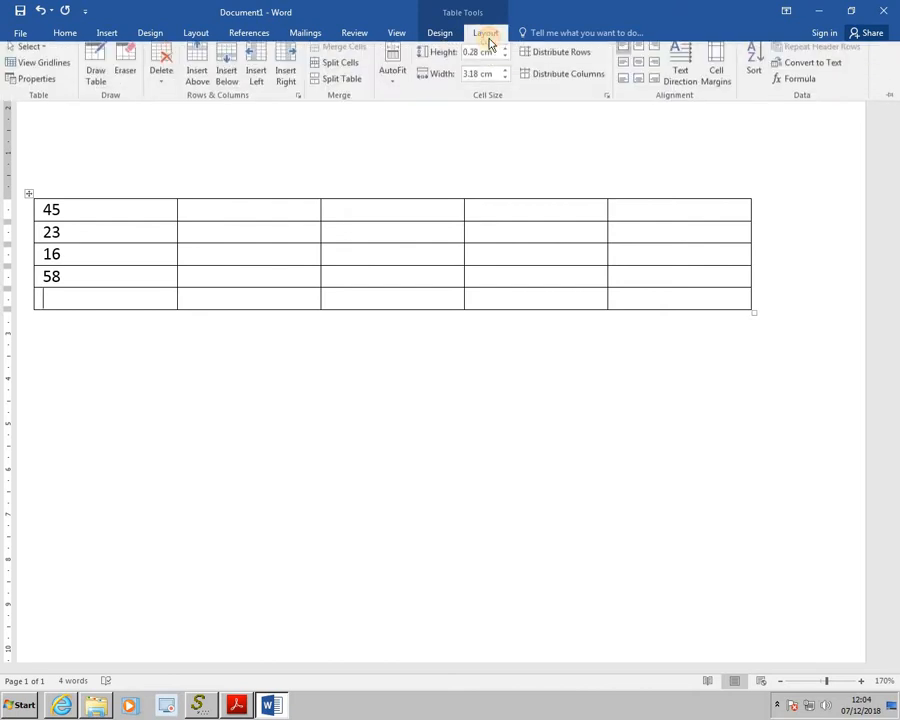
pyautogui.click(787, 88)
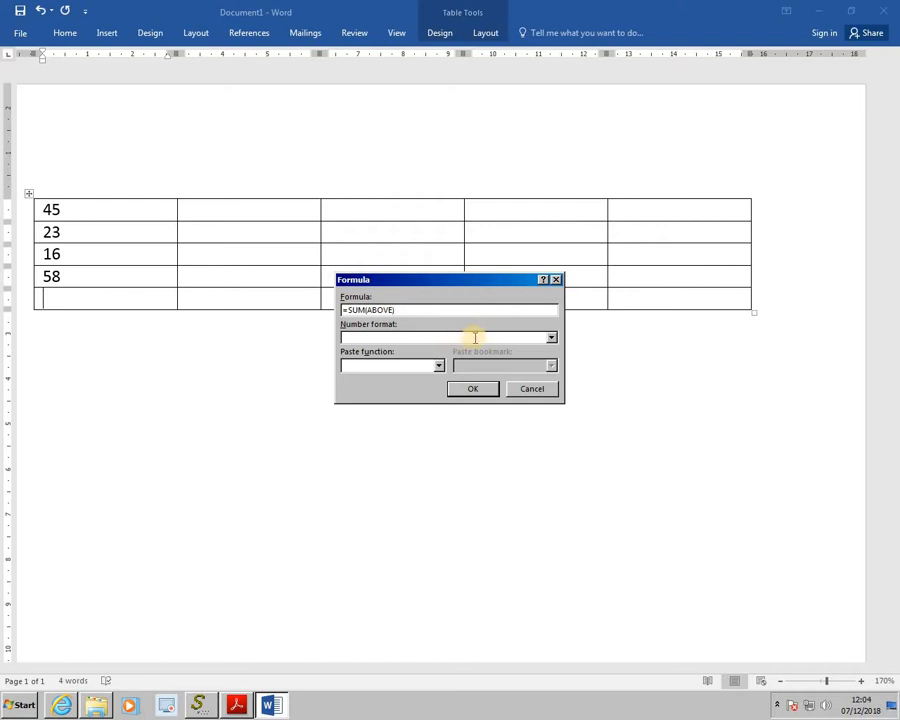
pyautogui.click(553, 341)
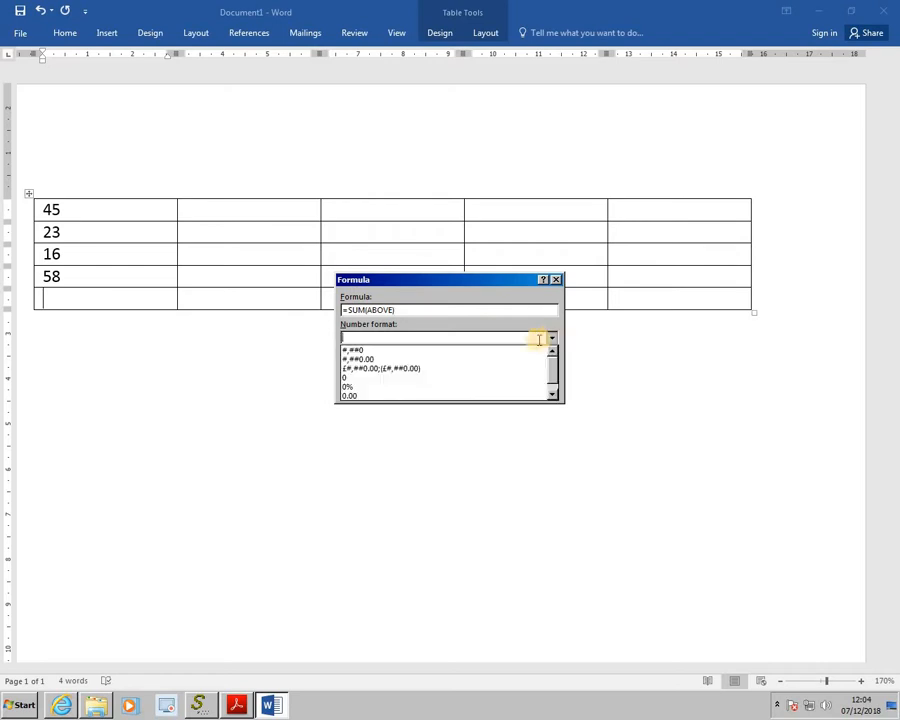
pyautogui.click(437, 396)
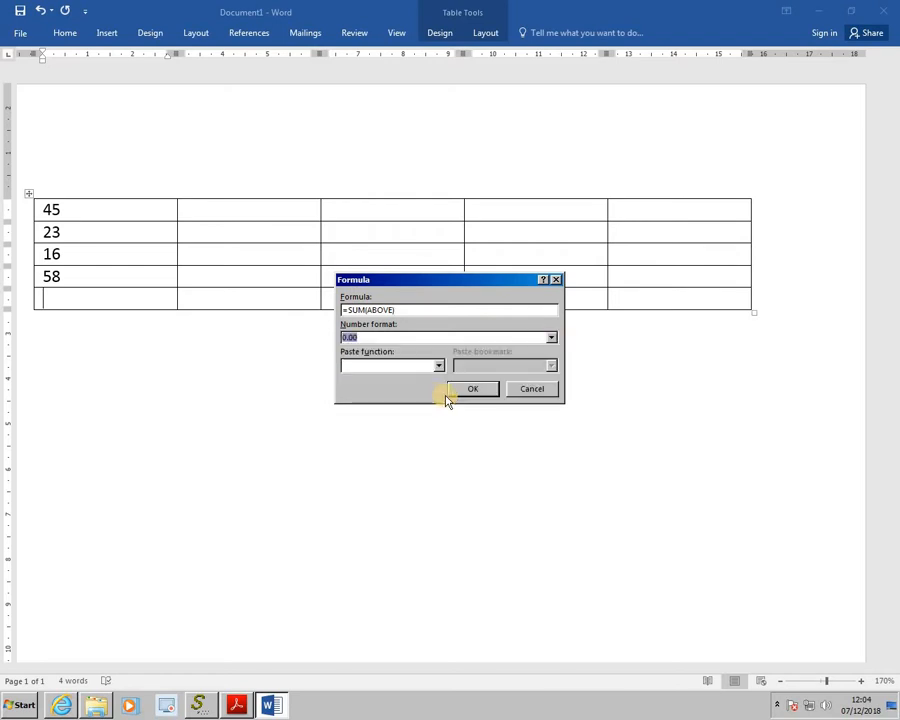
pyautogui.click(467, 392)
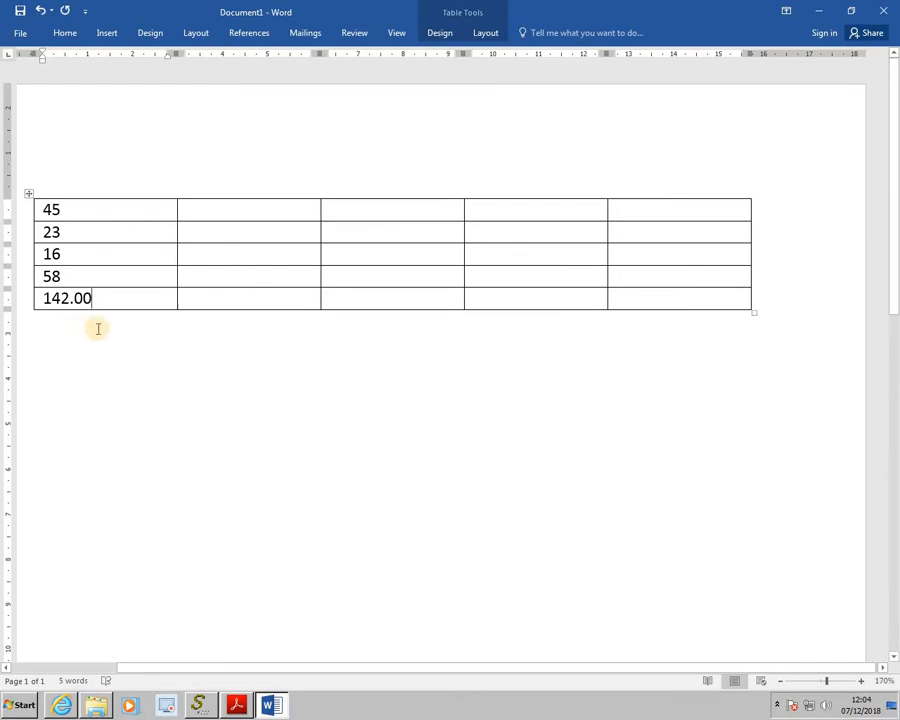
# Select the total and change its formula's number format to 0
pyautogui.moveTo(100, 297); pyautogui.dragTo(46, 298)
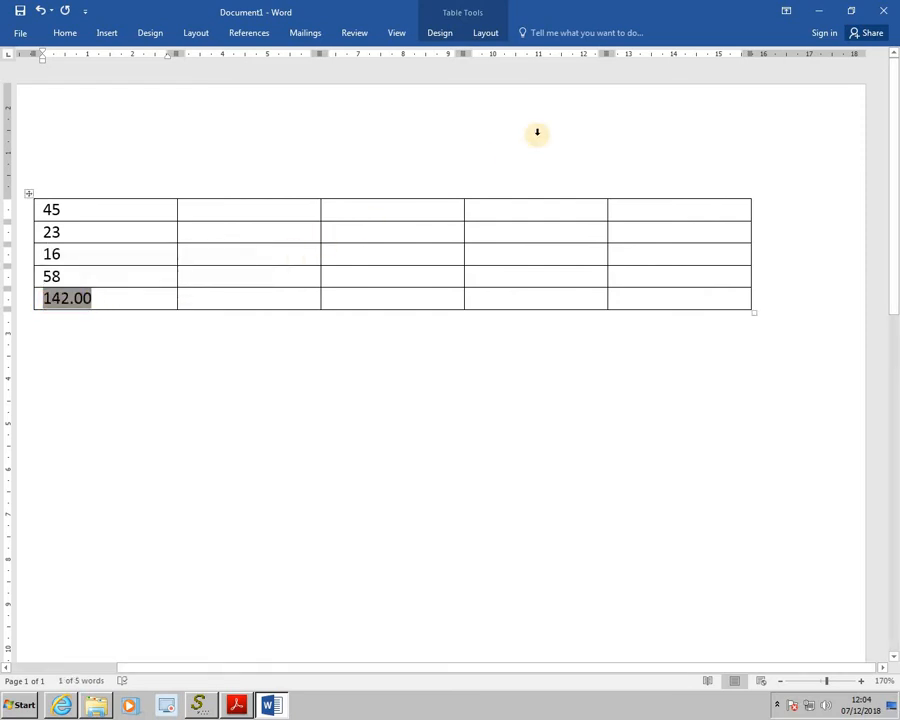
pyautogui.click(486, 31)
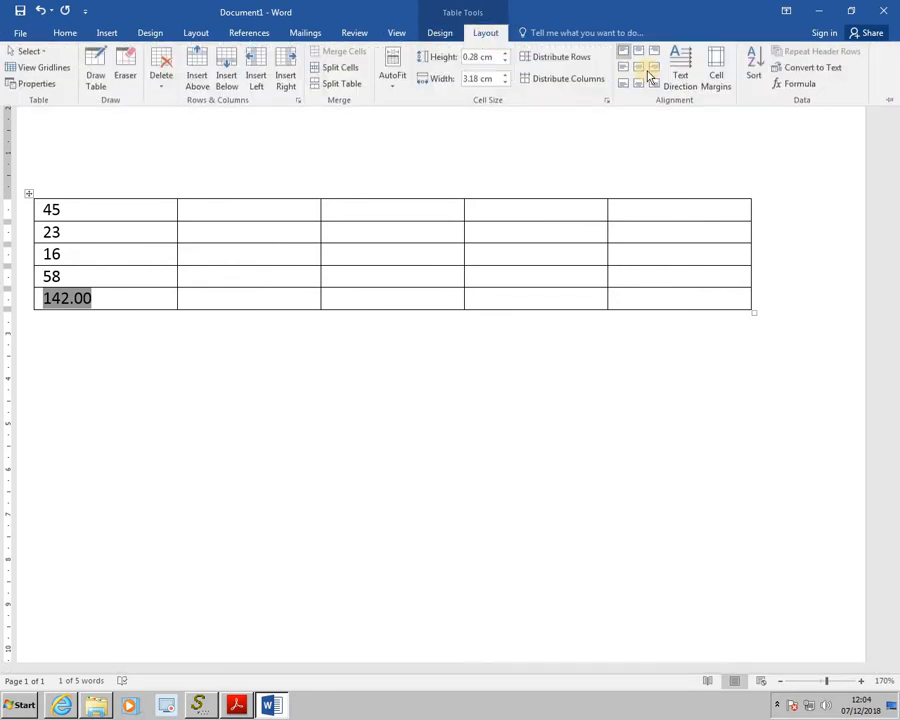
pyautogui.click(797, 86)
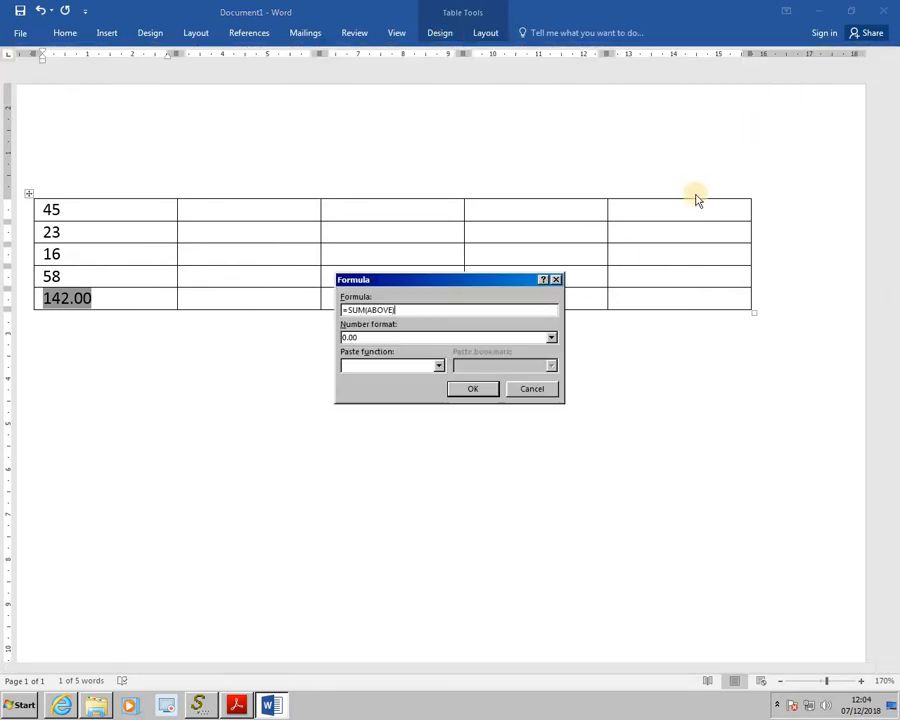
pyautogui.click(551, 342)
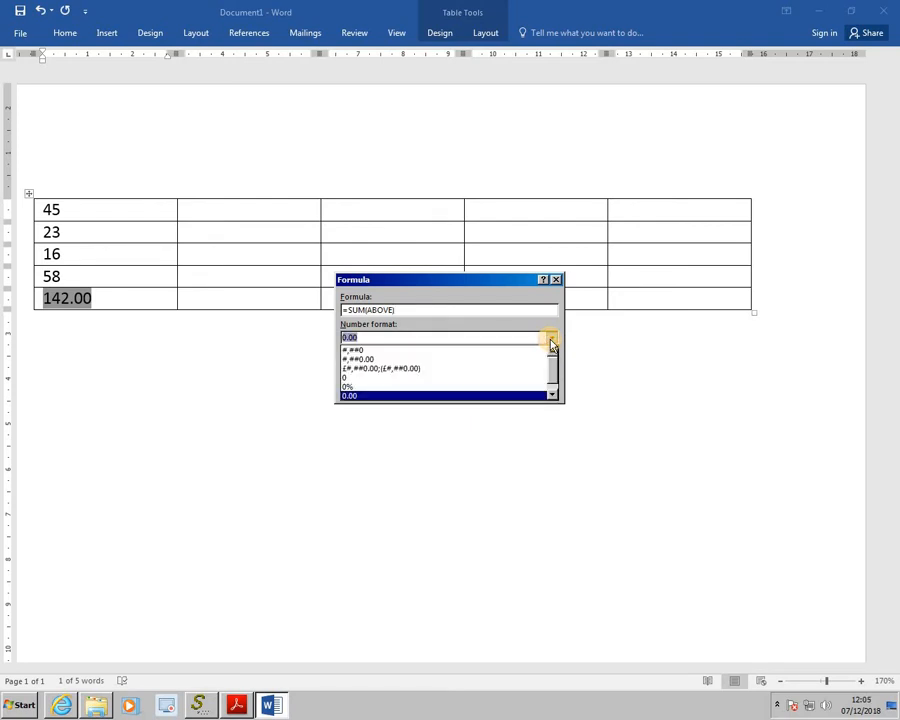
pyautogui.click(492, 378)
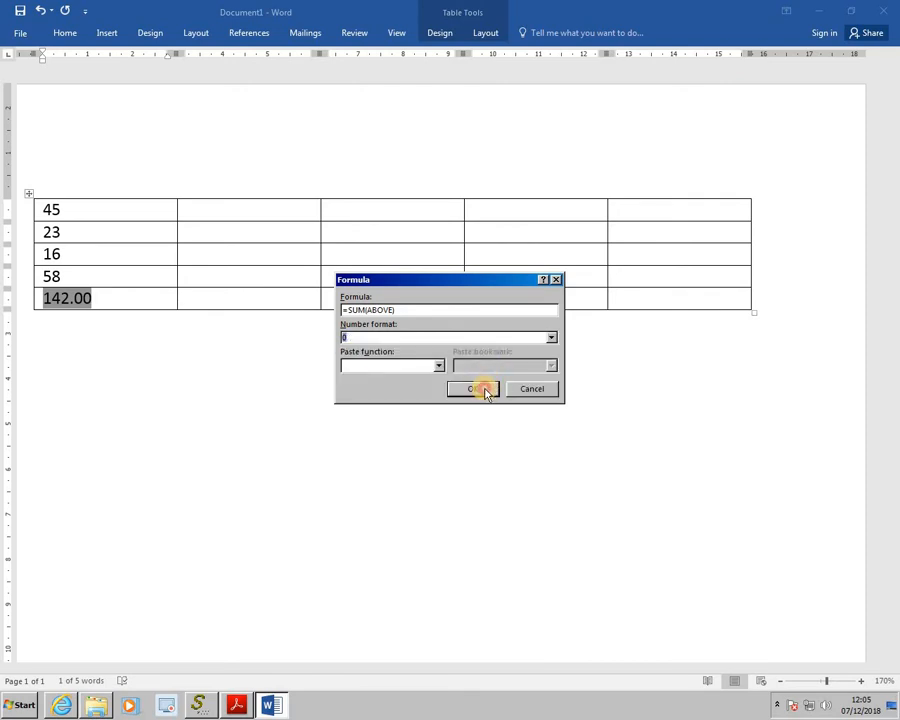
pyautogui.click(486, 391)
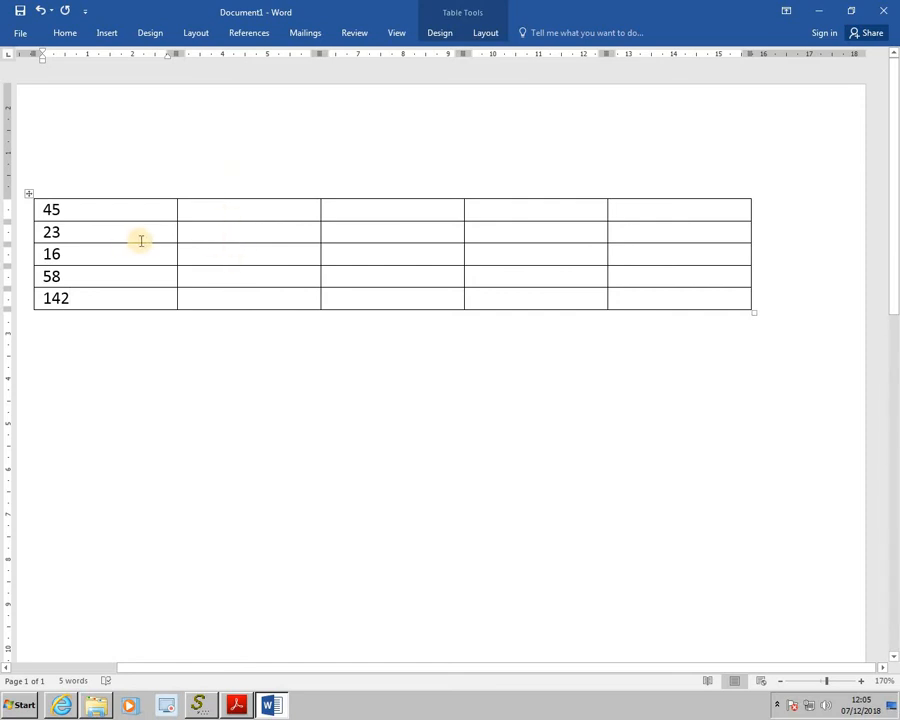
# Insert the formula =a1*a2 into the second column's second-row cell
pyautogui.click(228, 234)
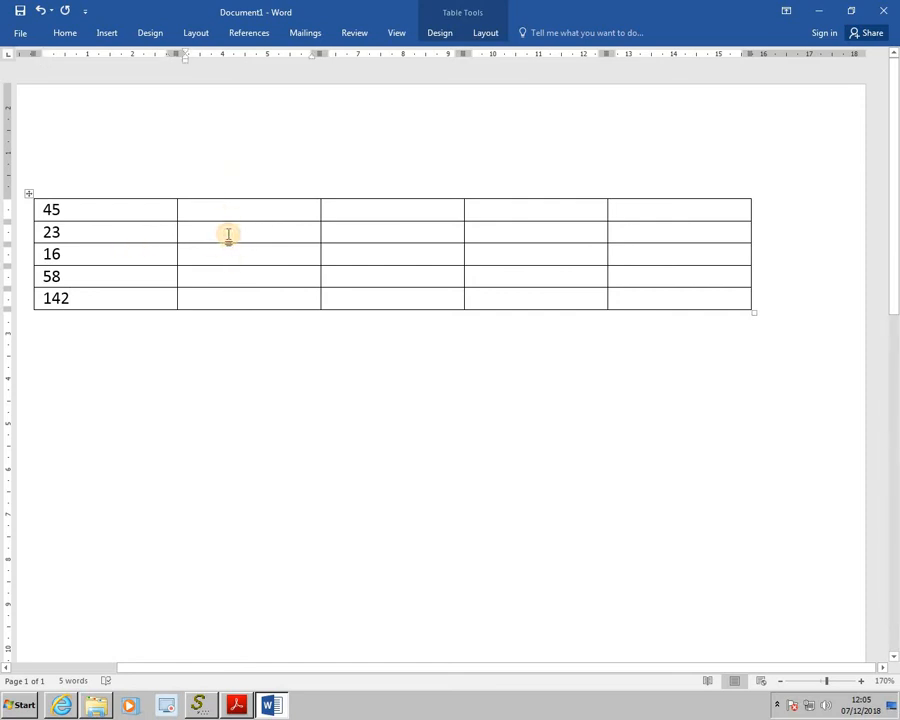
pyautogui.click(489, 32)
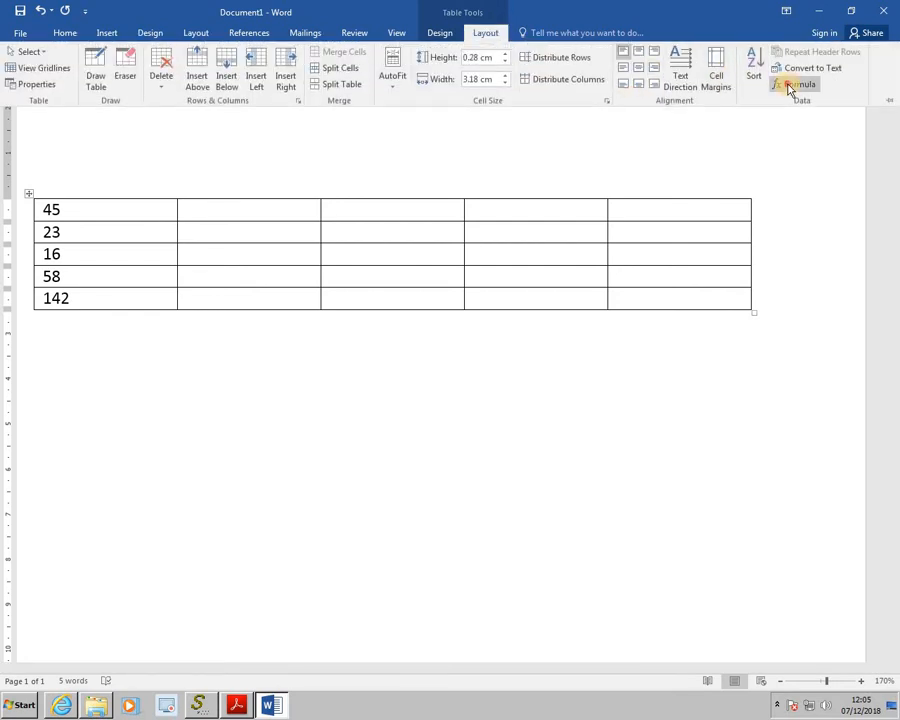
pyautogui.click(790, 85)
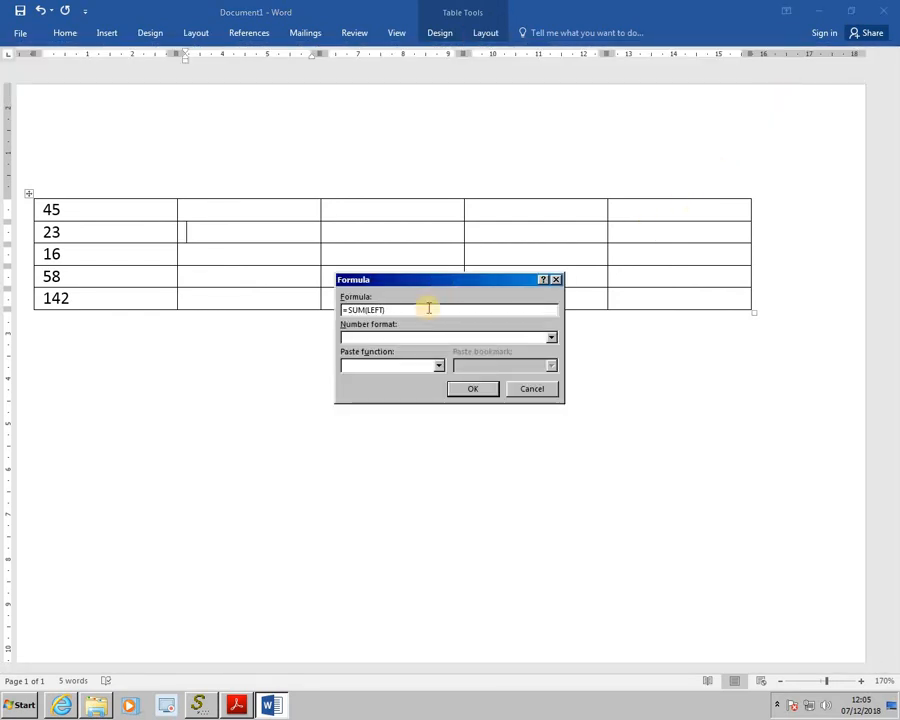
pyautogui.click(371, 310)
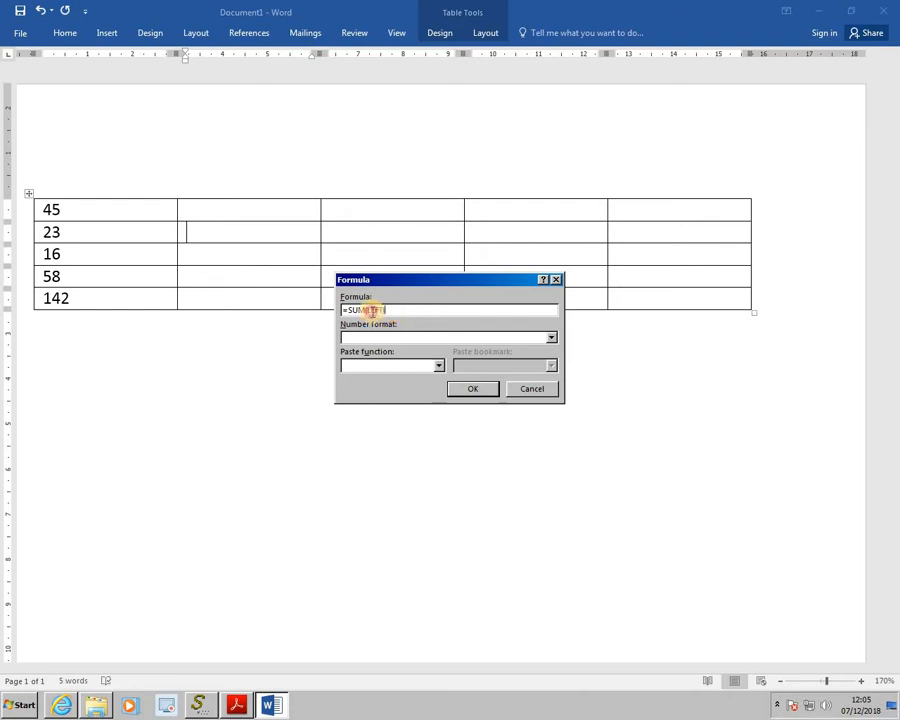
pyautogui.moveTo(371, 310); pyautogui.dragTo(284, 316)
pyautogui.press('BackSpace')
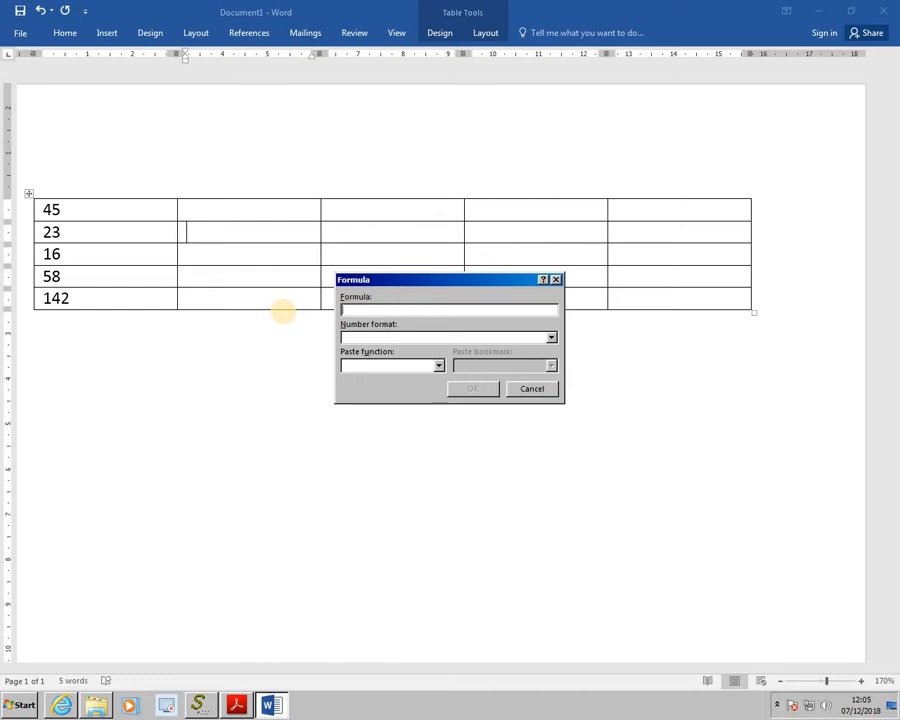
pyautogui.write('=a')
pyautogui.write('1*a2')
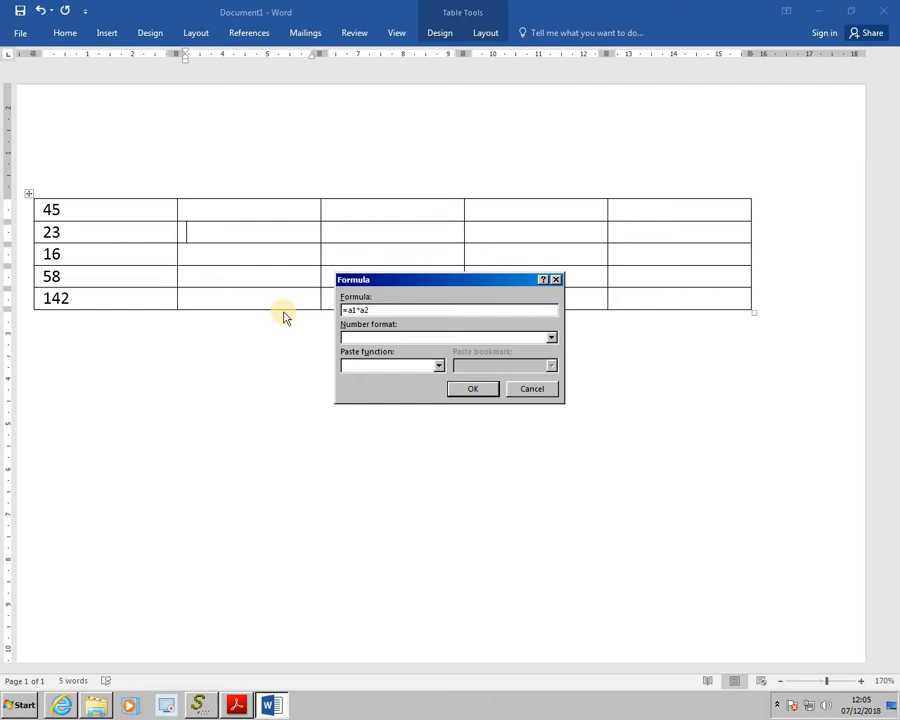
pyautogui.click(465, 390)
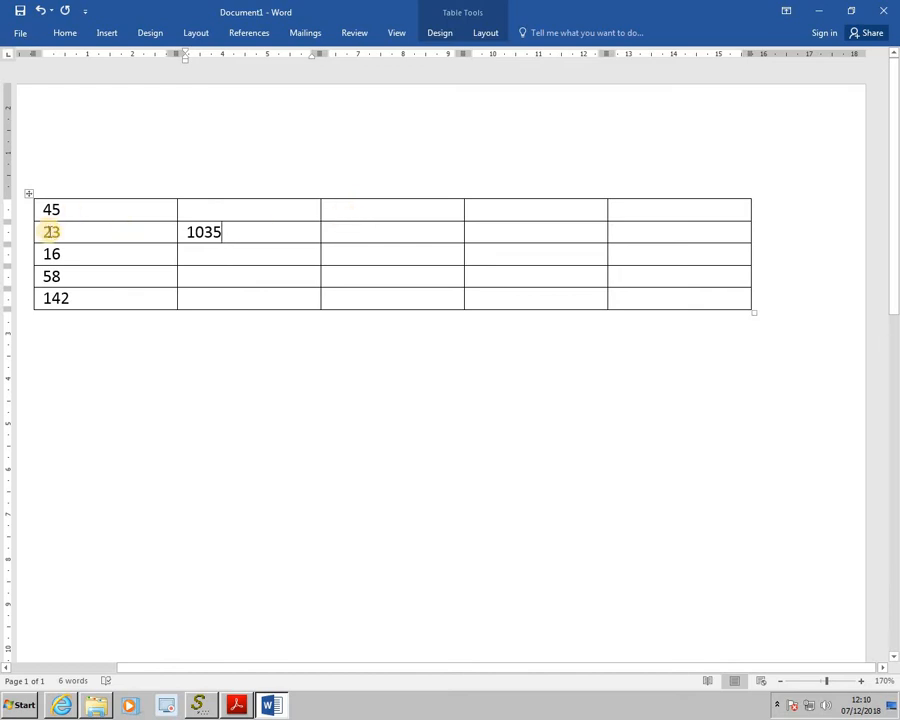
# Insert the formula =a2/a1 into the second column's third-row cell
pyautogui.click(198, 256)
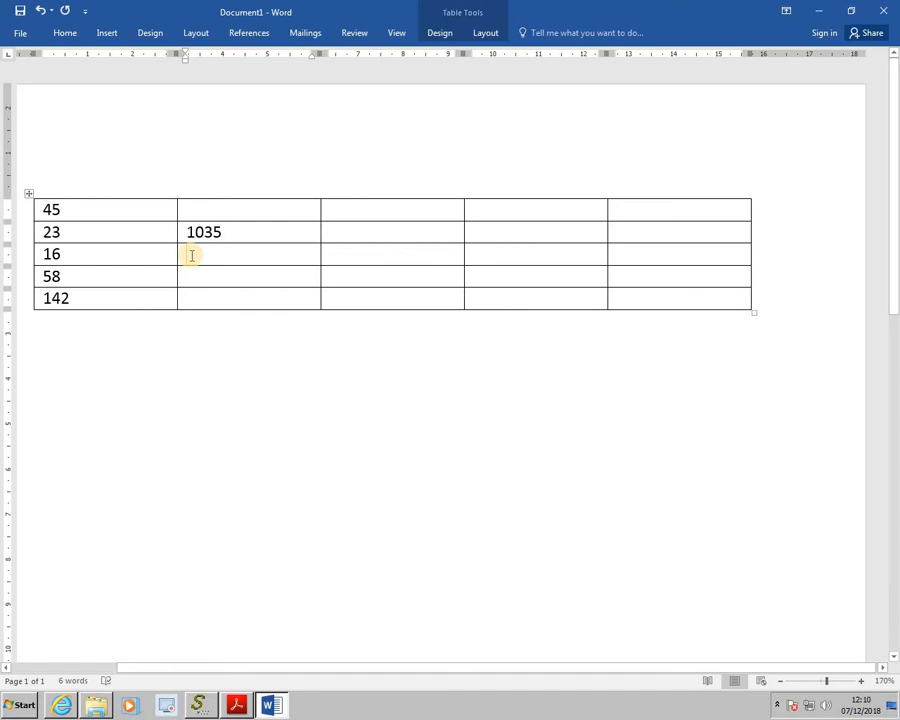
pyautogui.click(486, 33)
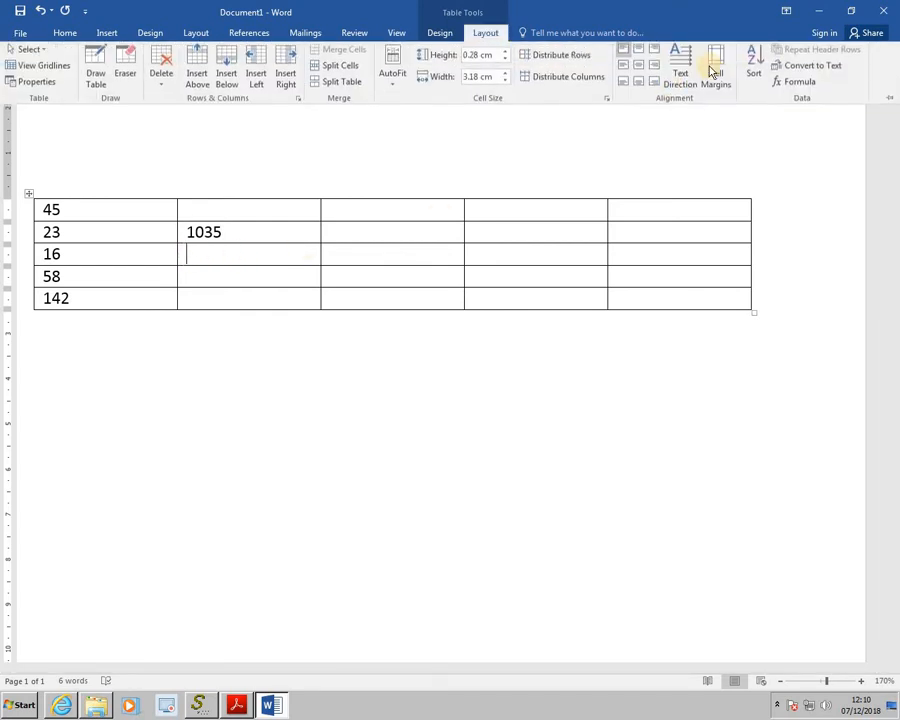
pyautogui.click(792, 88)
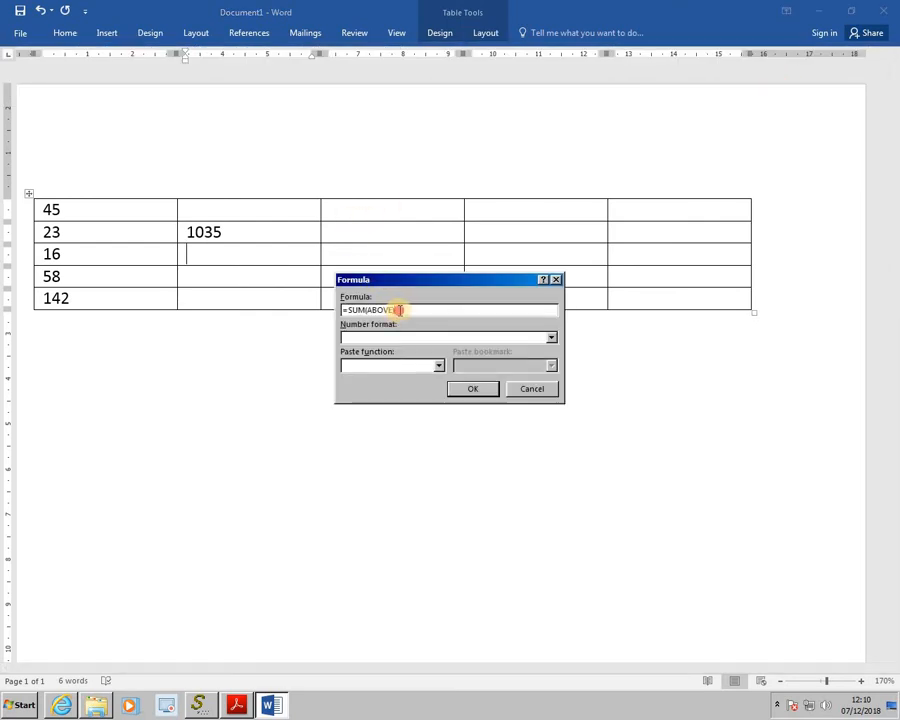
pyautogui.moveTo(398, 310); pyautogui.dragTo(349, 310)
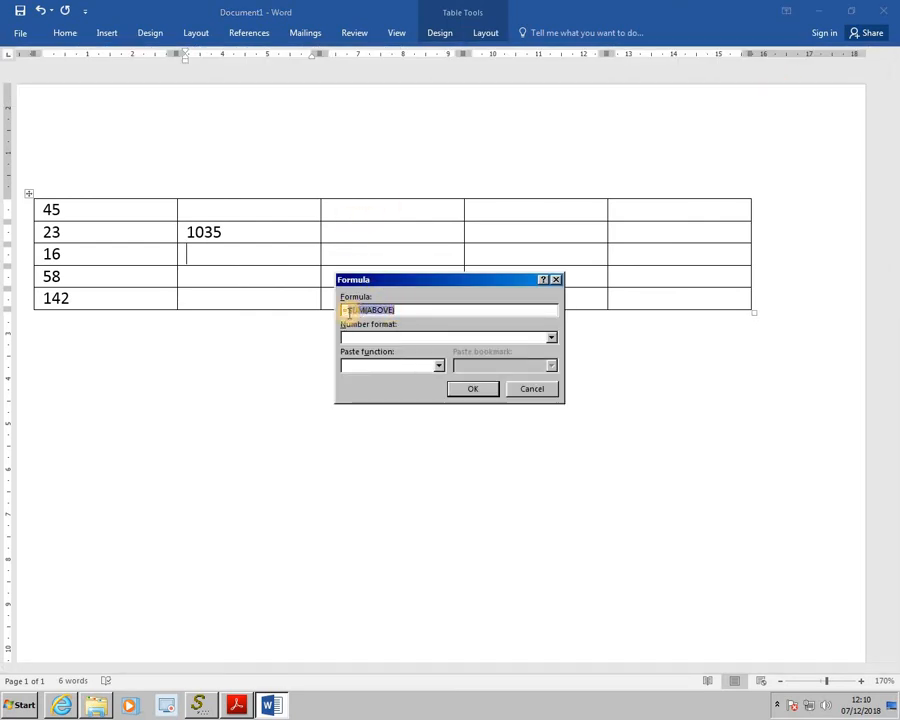
pyautogui.write('=')
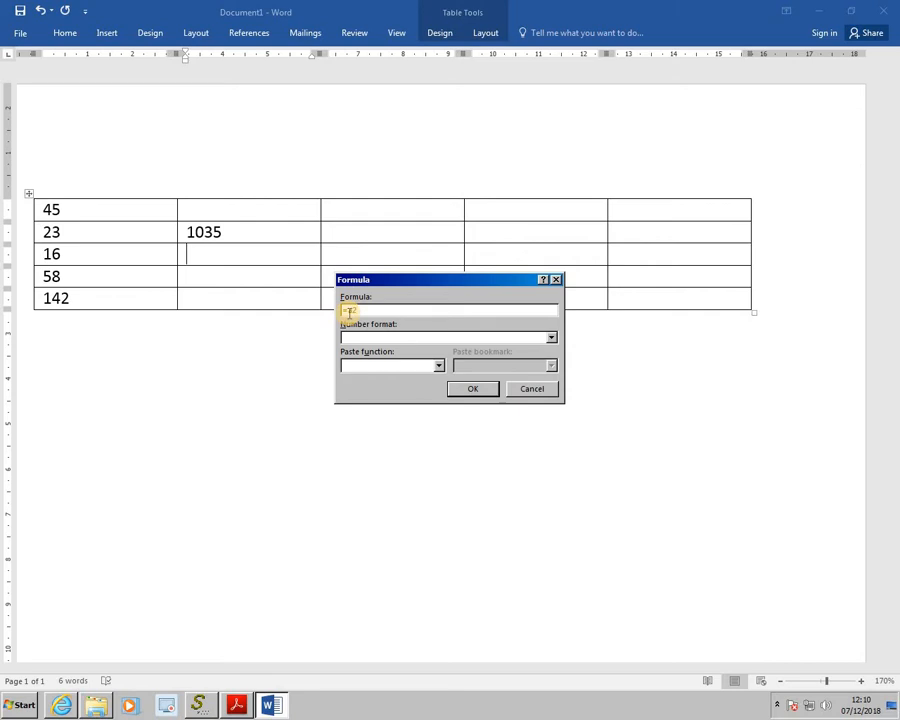
pyautogui.write('a2/a1')
pyautogui.click(466, 391)
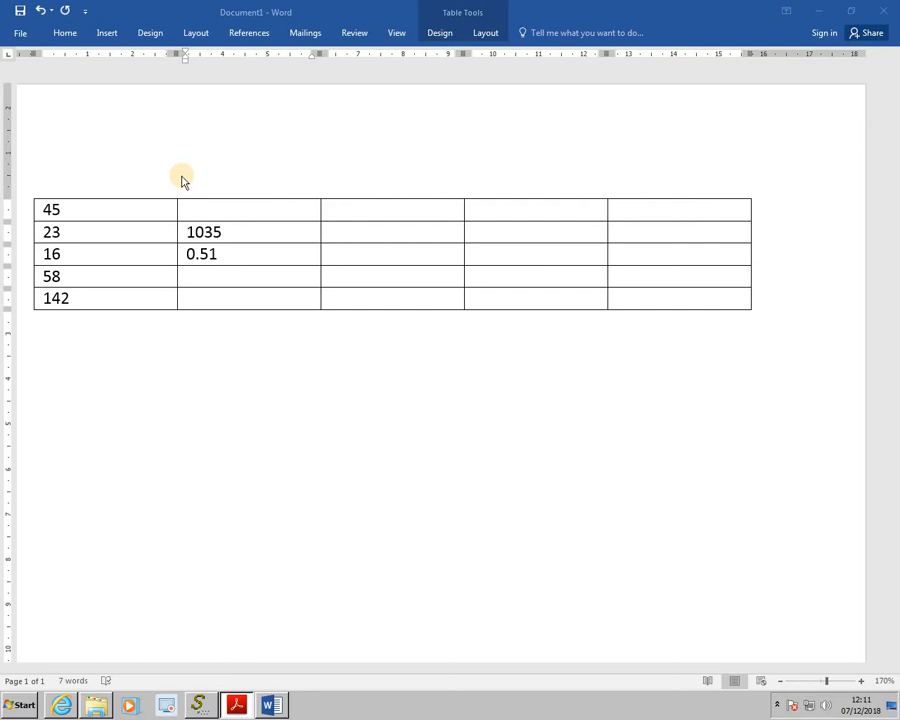
# Insert the formula =PRODUCT(b2,b3), chosen from the paste function list, into the second column's fourth-row cell
pyautogui.hotkey('alt', 'Tab')
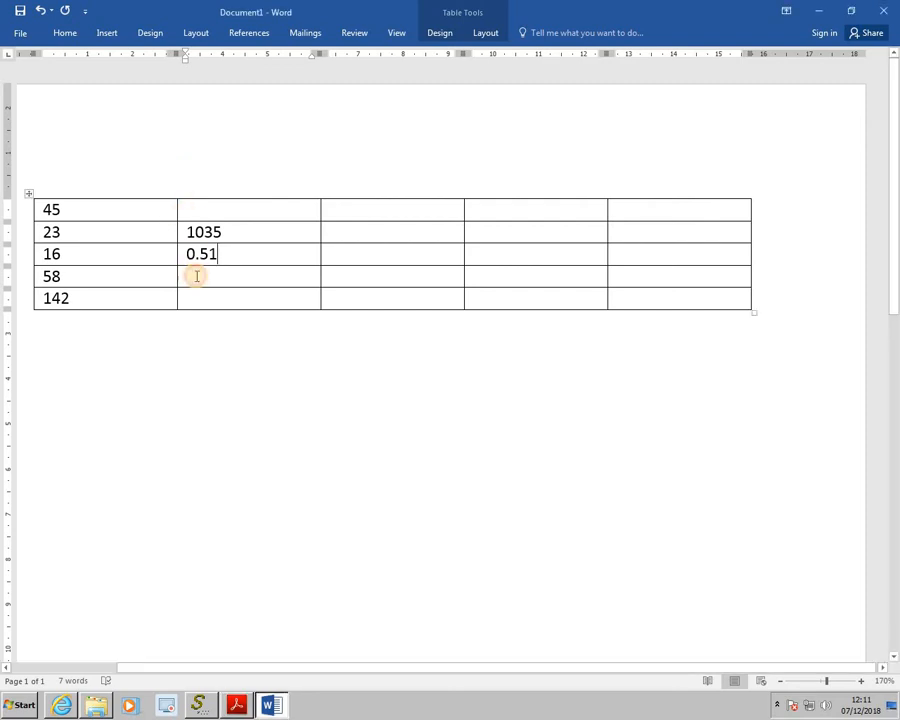
pyautogui.click(197, 276)
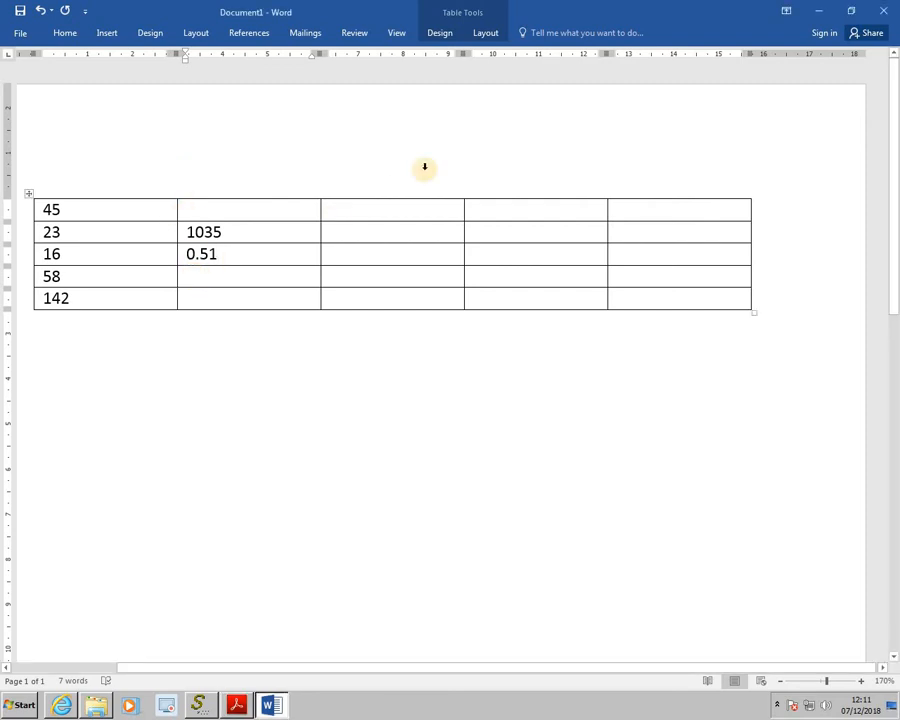
pyautogui.click(487, 33)
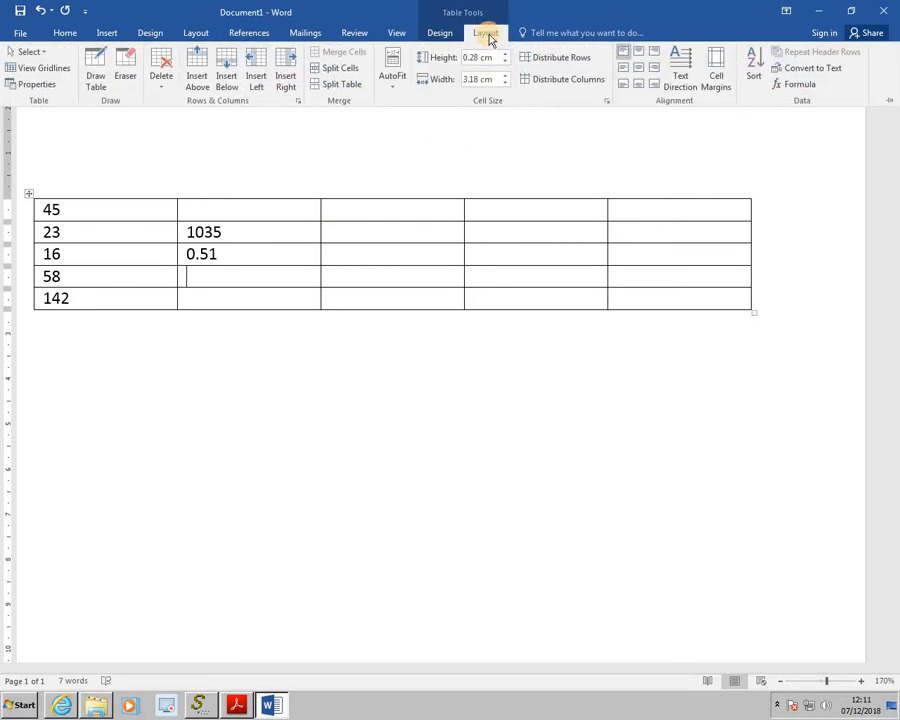
pyautogui.click(786, 85)
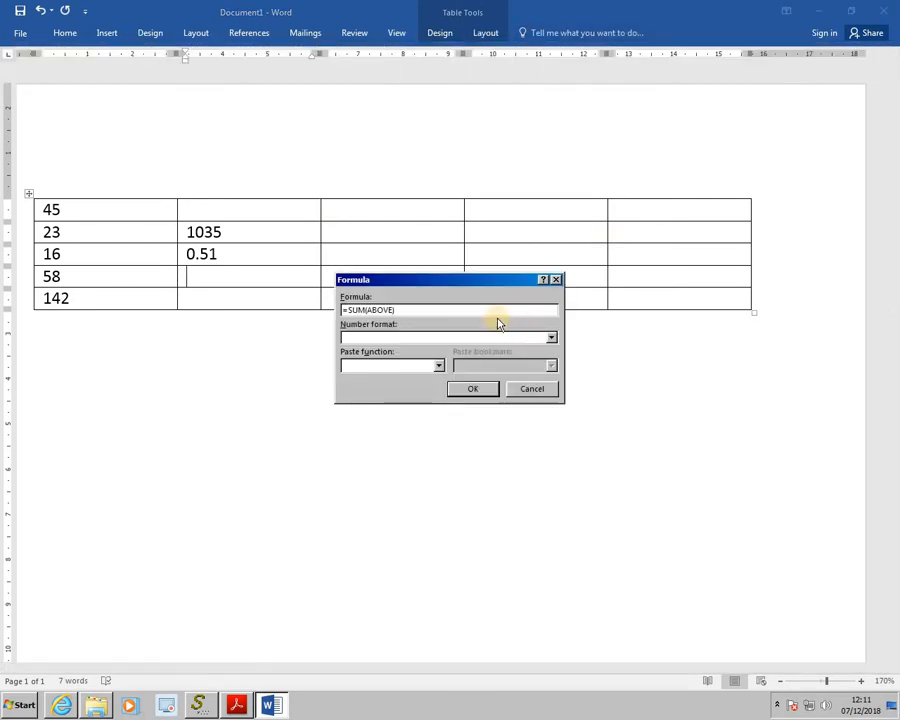
pyautogui.moveTo(407, 310); pyautogui.dragTo(348, 310)
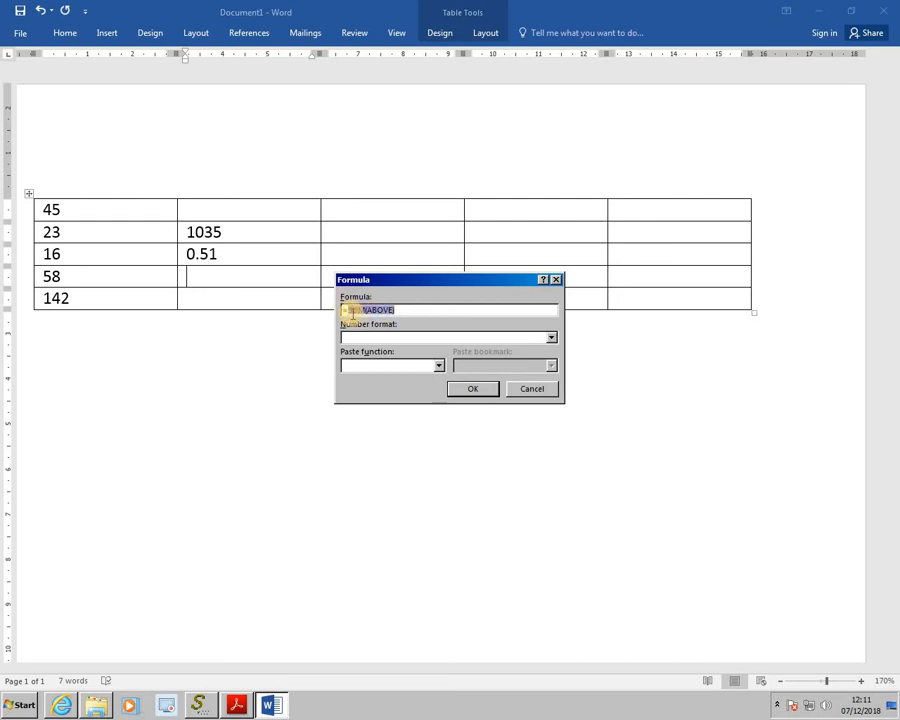
pyautogui.write('=')
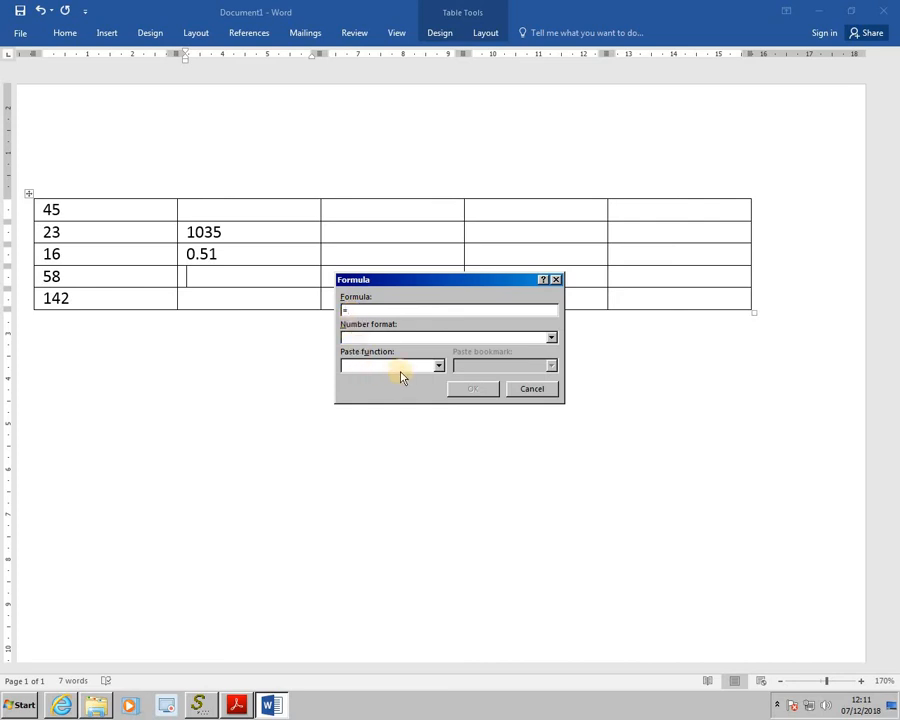
pyautogui.click(440, 368)
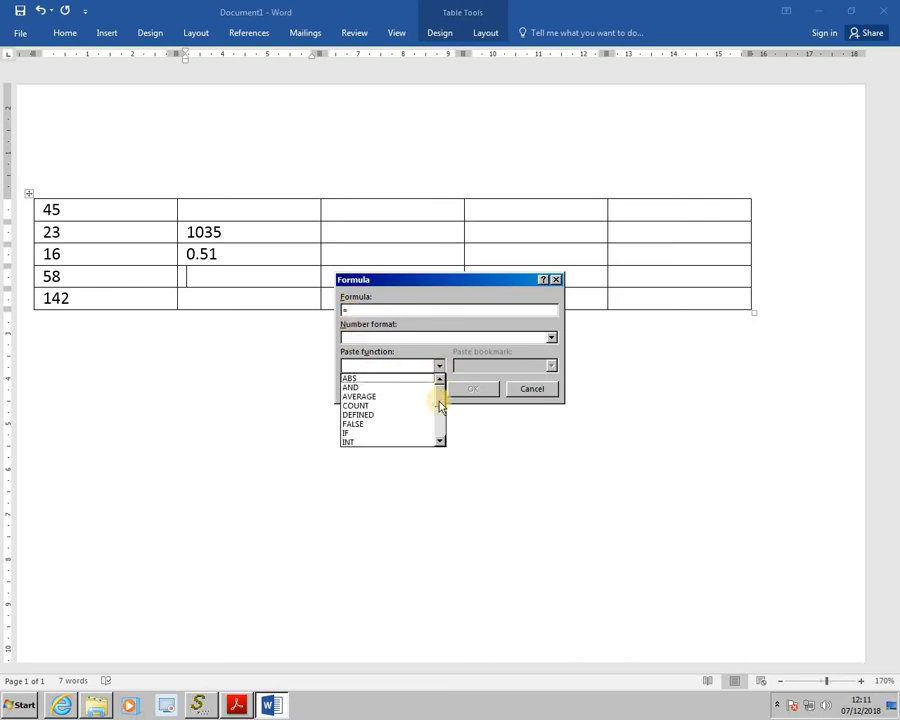
pyautogui.moveTo(440, 394); pyautogui.dragTo(402, 426)
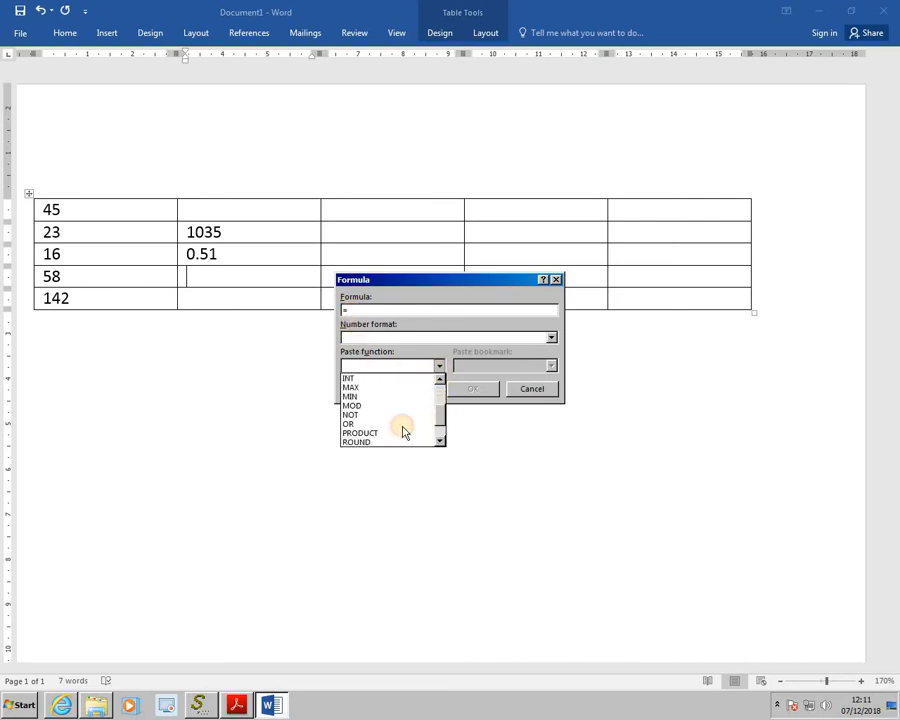
pyautogui.click(398, 432)
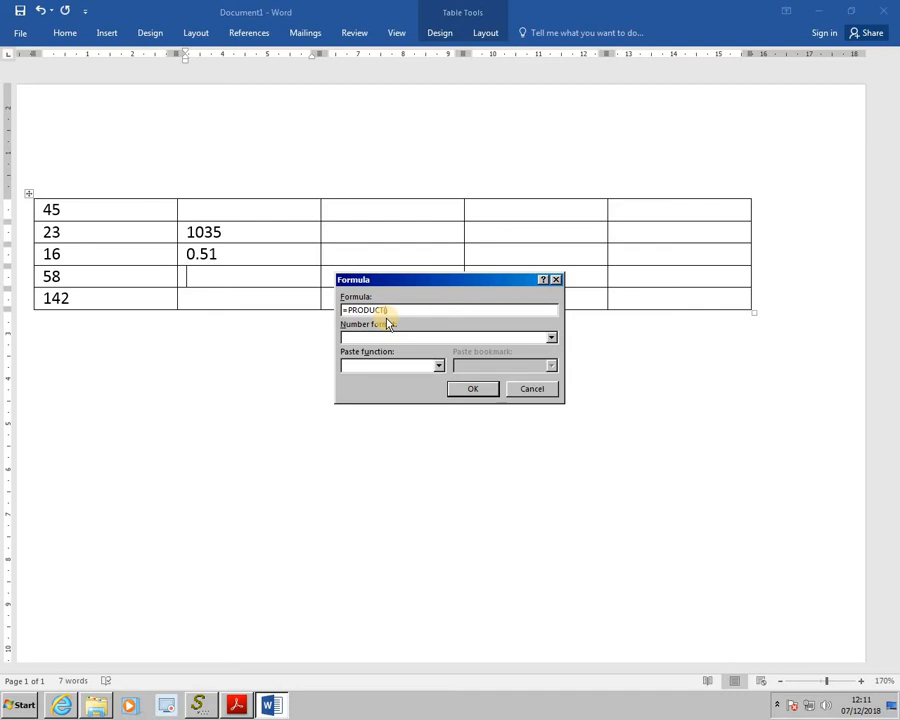
pyautogui.write('b2,b3')
pyautogui.click(474, 392)
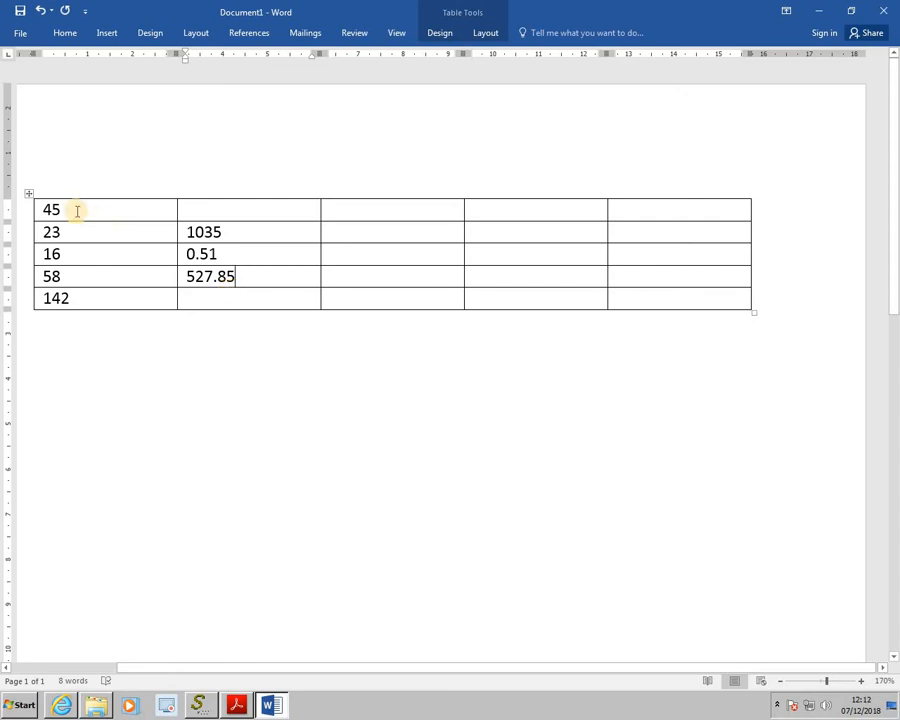
# Replace the first column's top value with 456666
pyautogui.moveTo(77, 211); pyautogui.dragTo(24, 208)
pyautogui.write('4')
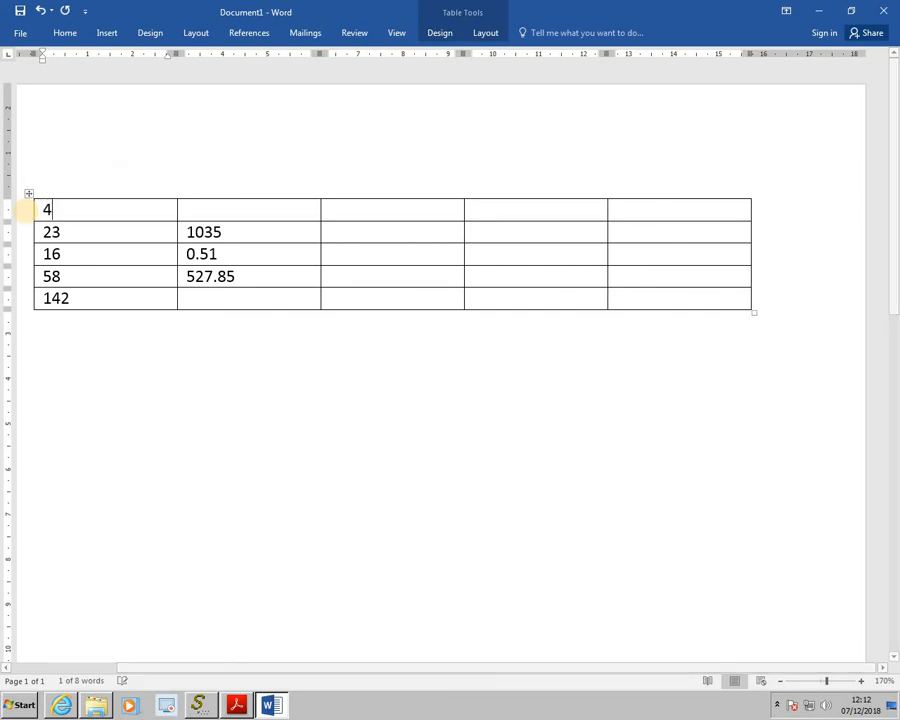
pyautogui.write('56666')
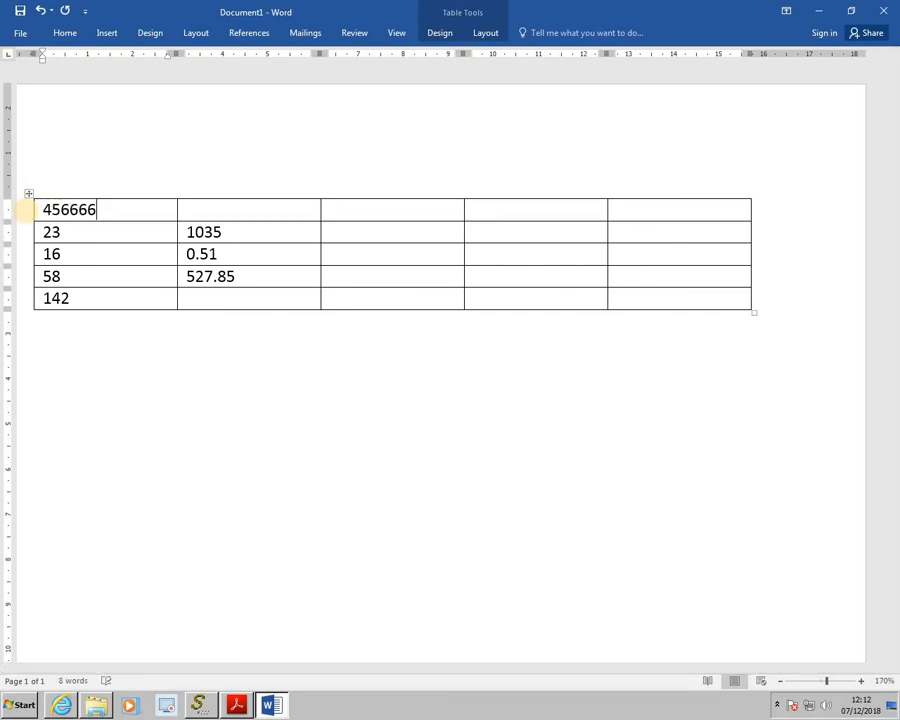
# Select the whole table and update all its formula fields
pyautogui.click(71, 234)
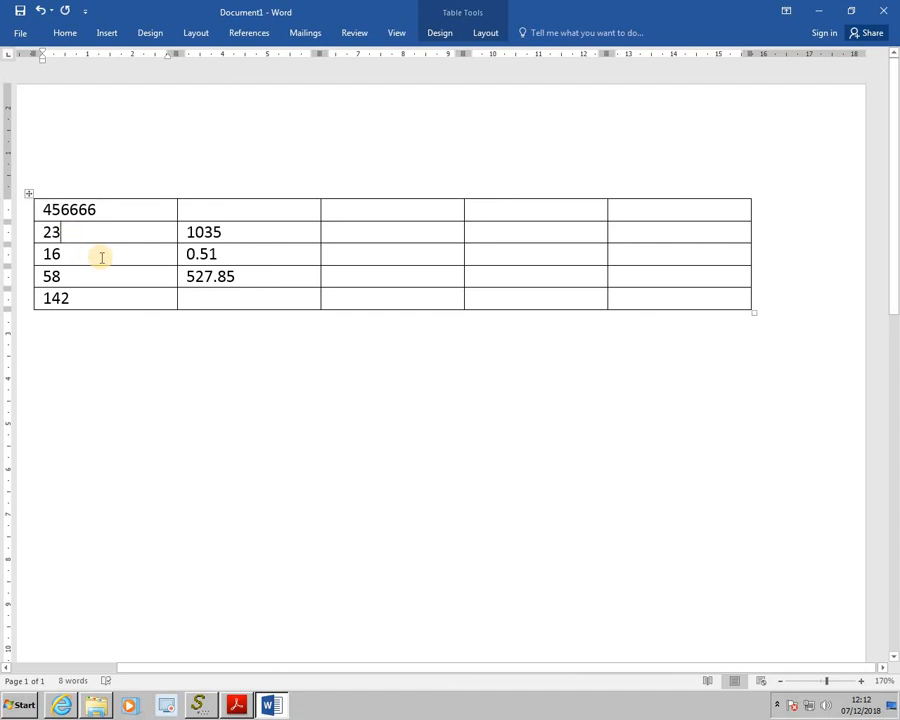
pyautogui.click(28, 195)
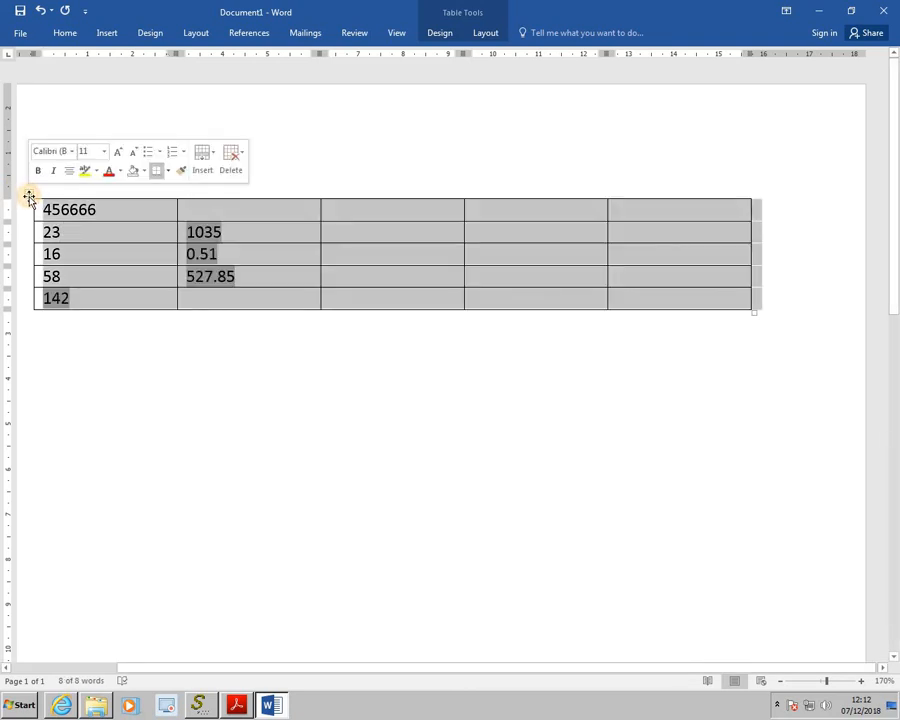
pyautogui.press('F9')
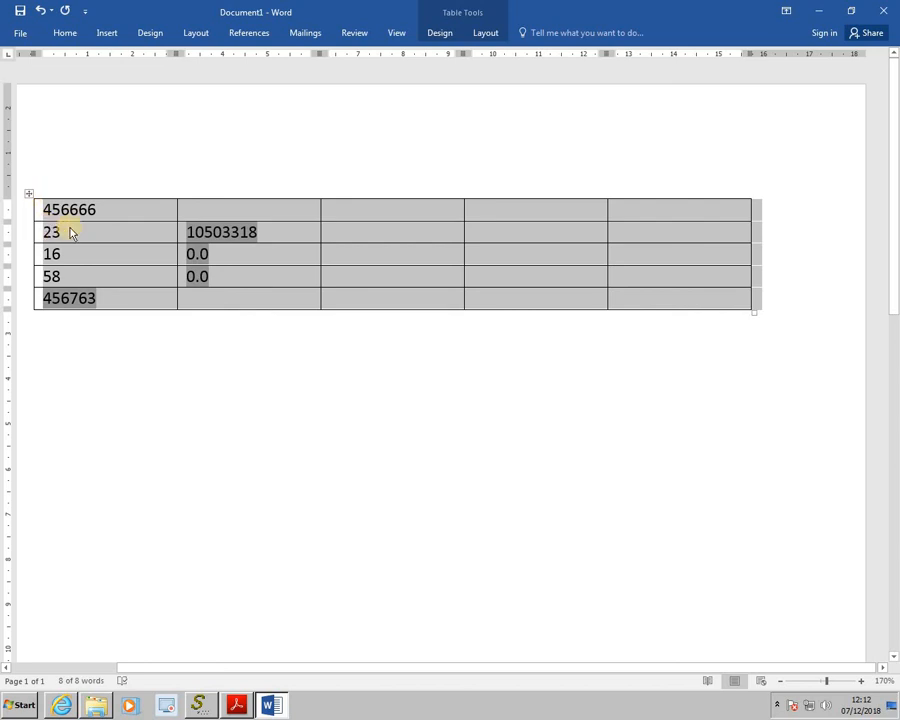